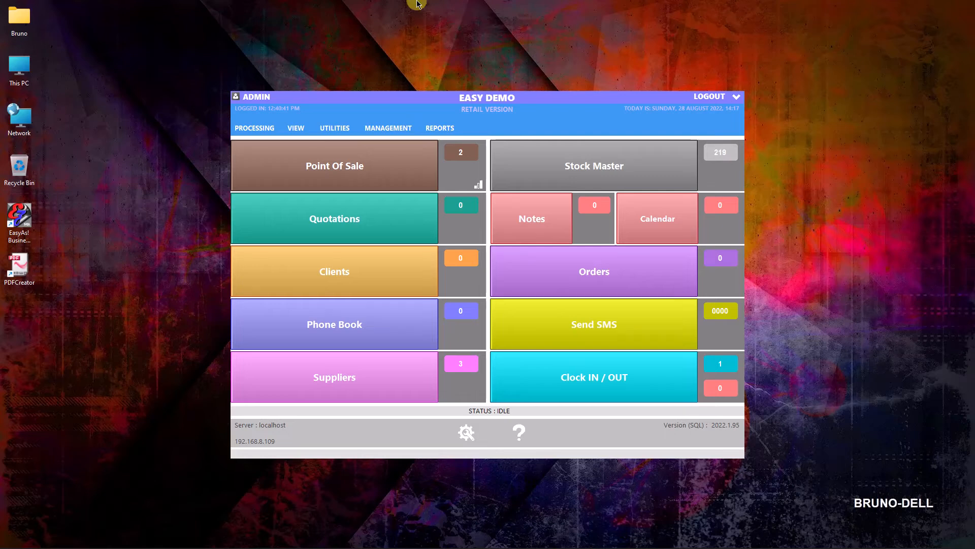
# - Start a new stock item in Stock Master with the description "castle beer case 24"
pyautogui.click(578, 159)
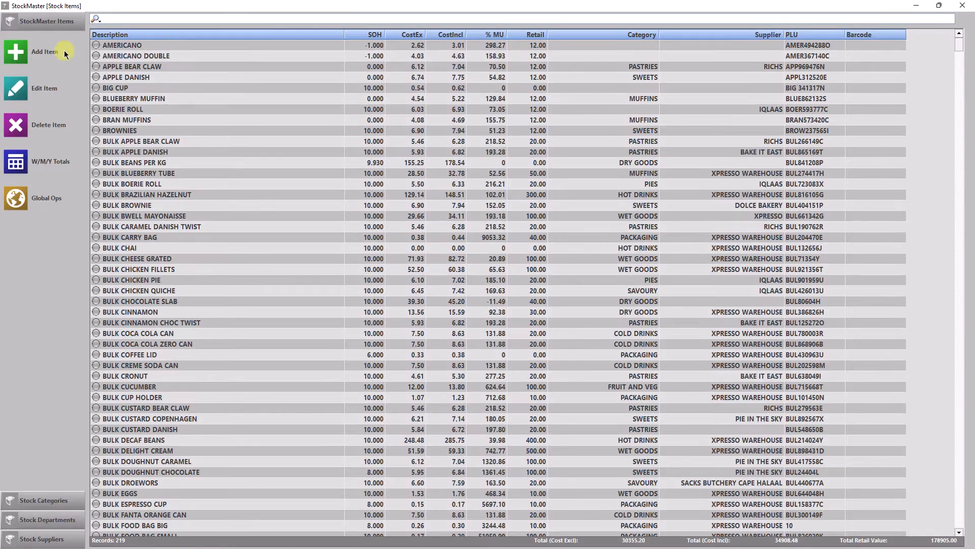
pyautogui.click(15, 59)
pyautogui.click(399, 177)
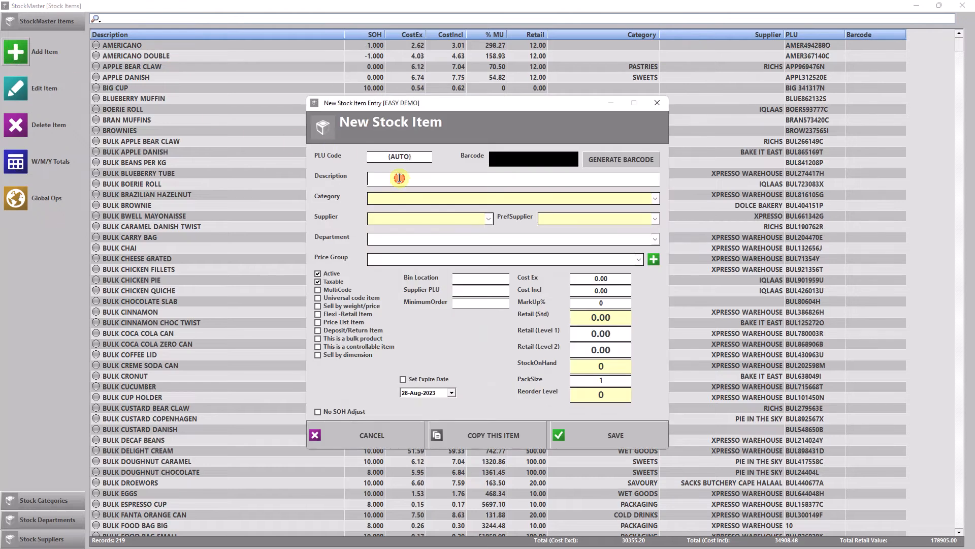
pyautogui.write('castle')
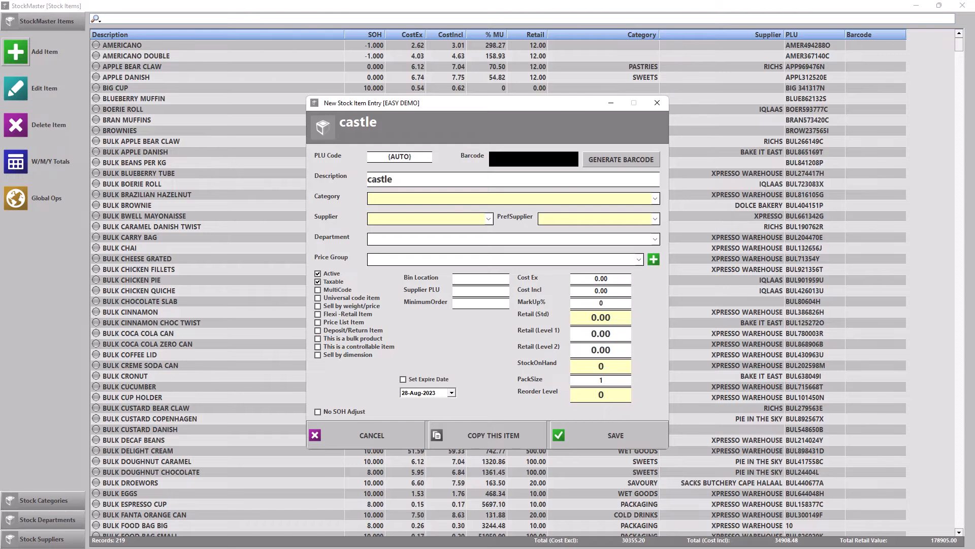
pyautogui.write(' beer ca')
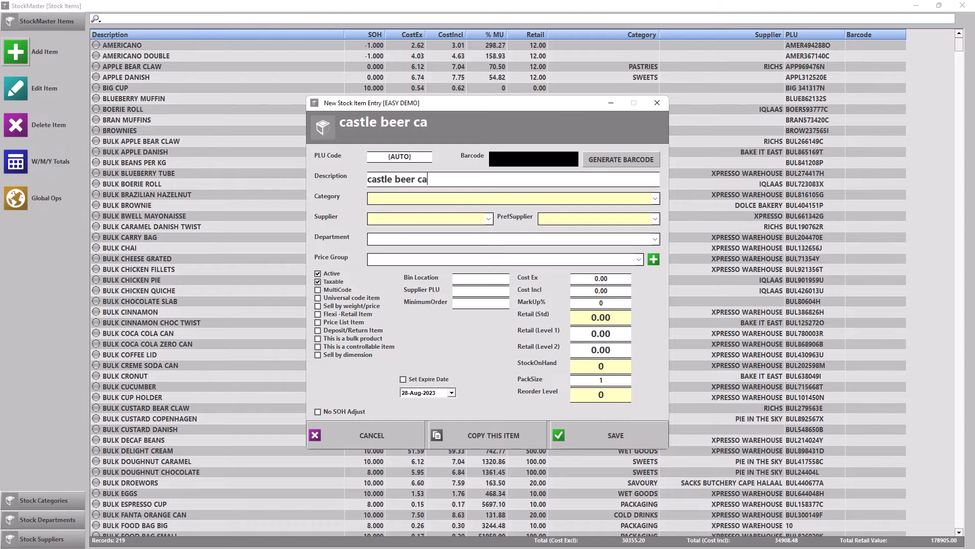
pyautogui.write('se 24')
# - Set the new item's category to "beer" and its supplier to "ultra"
pyautogui.press('Tab')
pyautogui.write('beer')
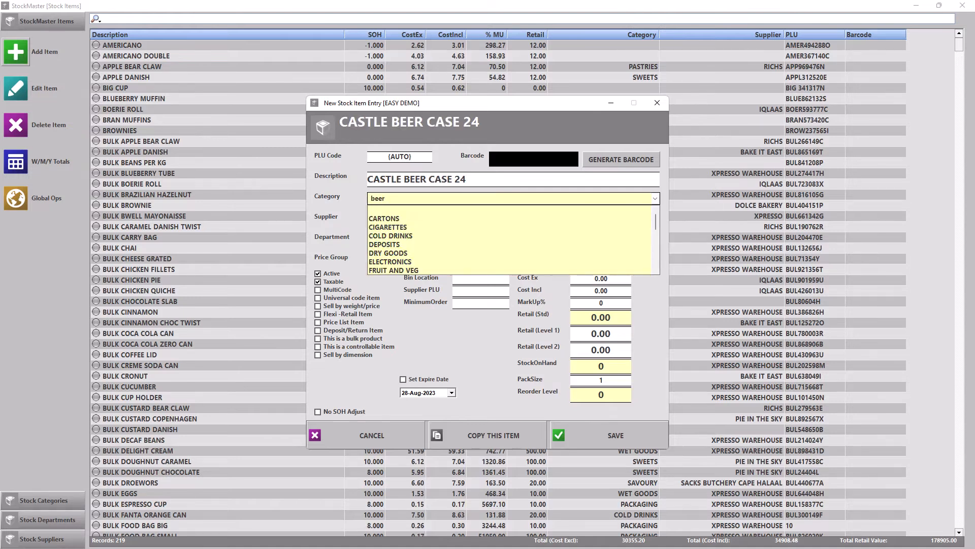
pyautogui.press('Tab')
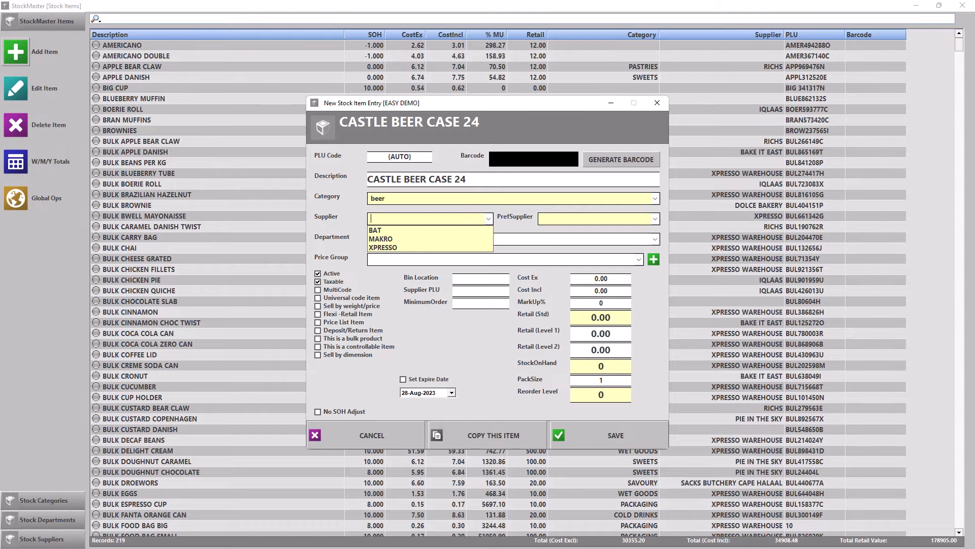
pyautogui.write('ultra')
pyautogui.press('Tab')
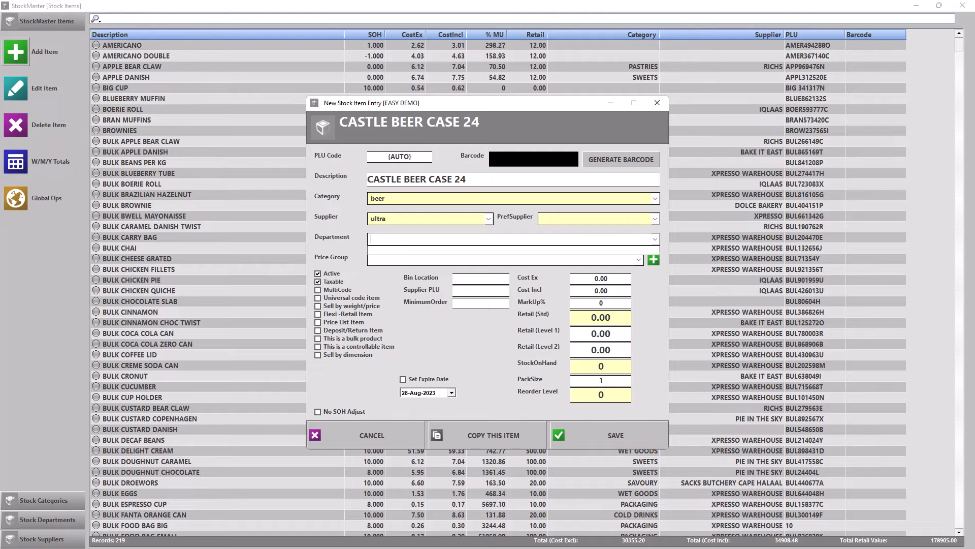
# - Set the item's cost including tax to 240, standard retail price to 349 and pack size to 24
pyautogui.press('Tab')
pyautogui.press('Tab')
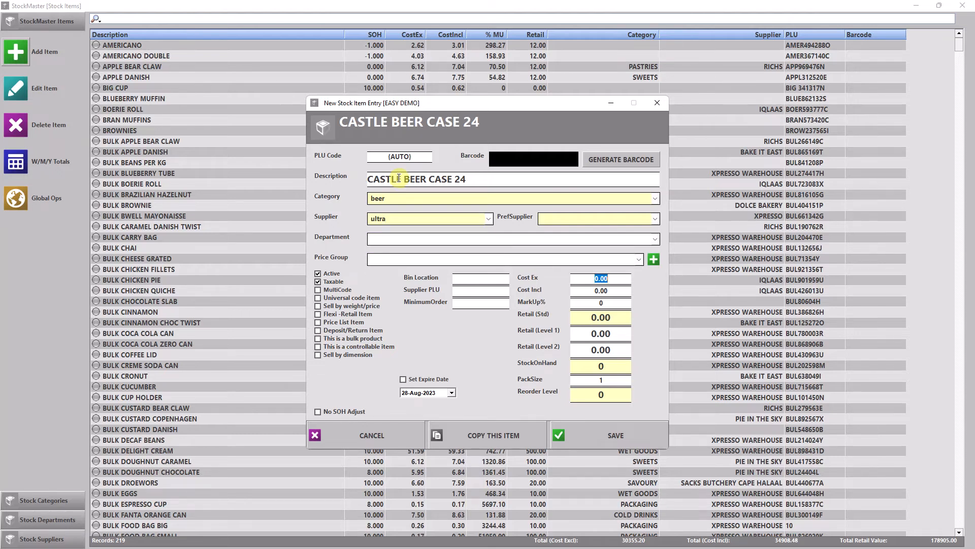
pyautogui.press('Tab')
pyautogui.write('240')
pyautogui.click(613, 318)
pyautogui.write('349')
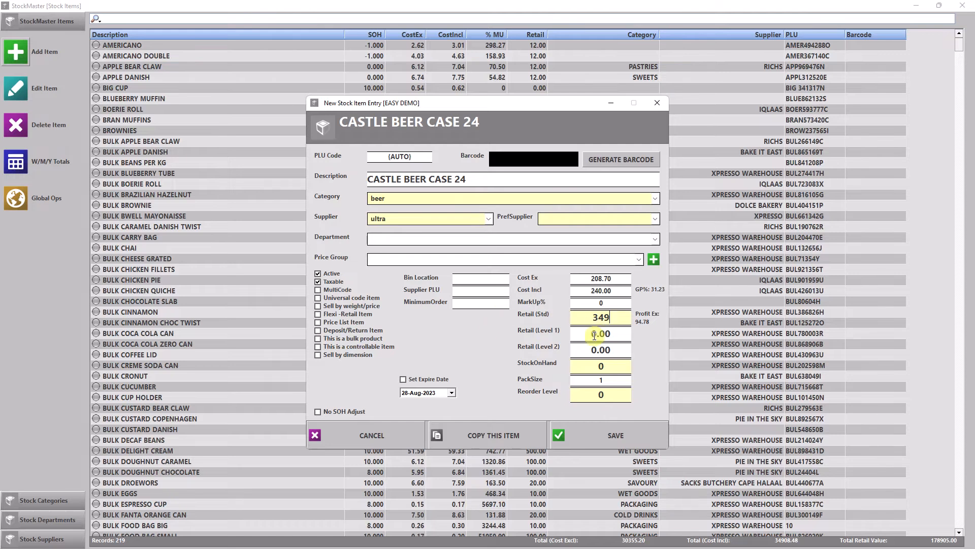
pyautogui.click(610, 381)
pyautogui.write('24')
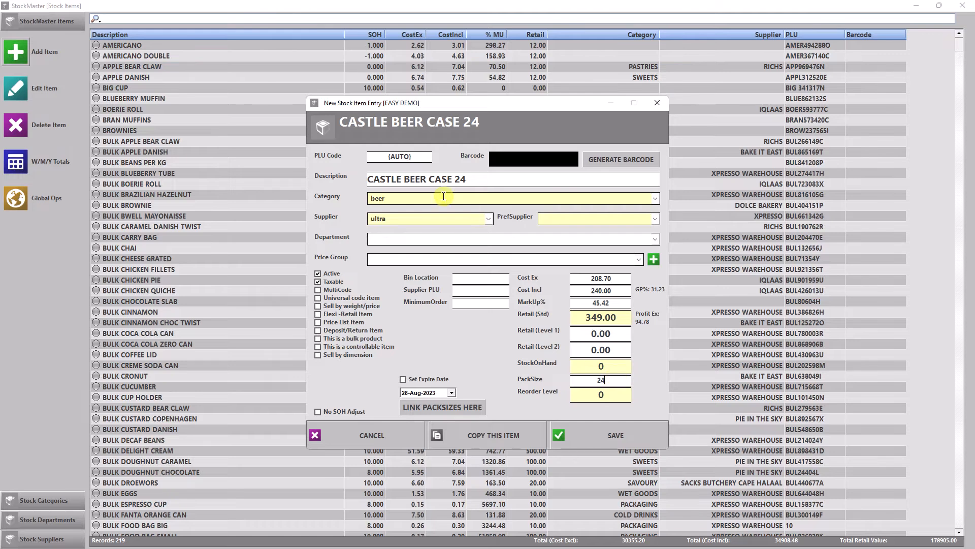
# - Insert the bottle volume before "CASE" so the description reads "CASTLE BEER 340ml CASE 24"
pyautogui.click(431, 178)
pyautogui.write('330ml')
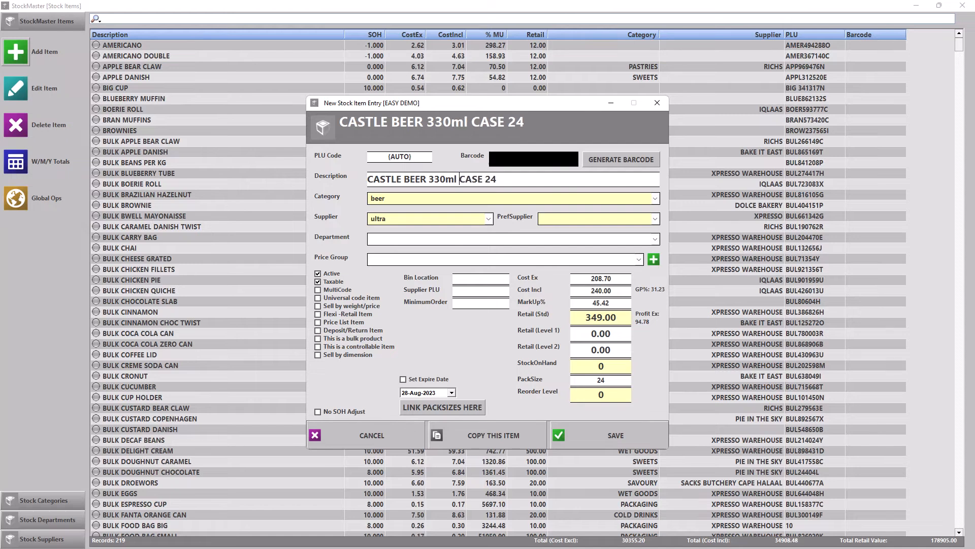
pyautogui.press('BackSpace')
pyautogui.press('BackSpace')
pyautogui.press('BackSpace')
pyautogui.press('BackSpace')
pyautogui.press('BackSpace')
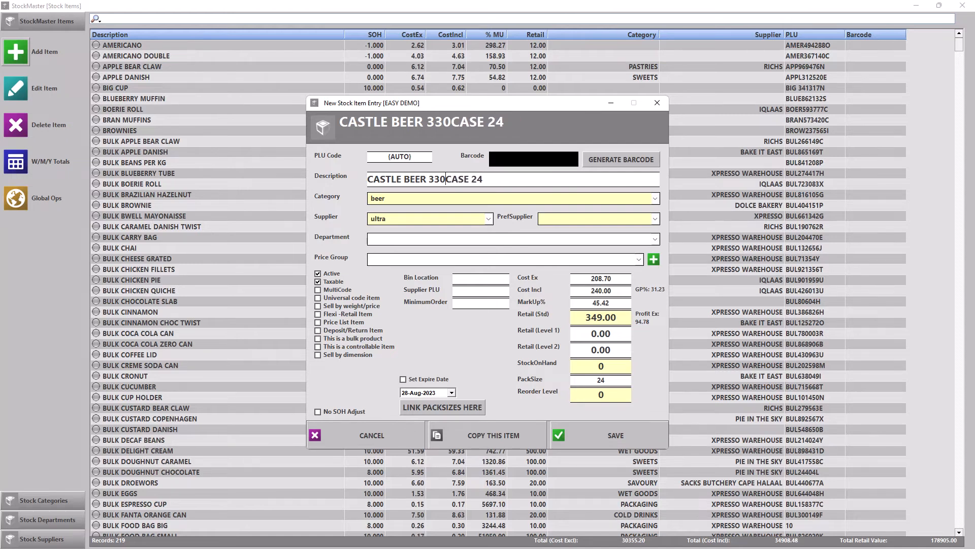
pyautogui.write('40ml')
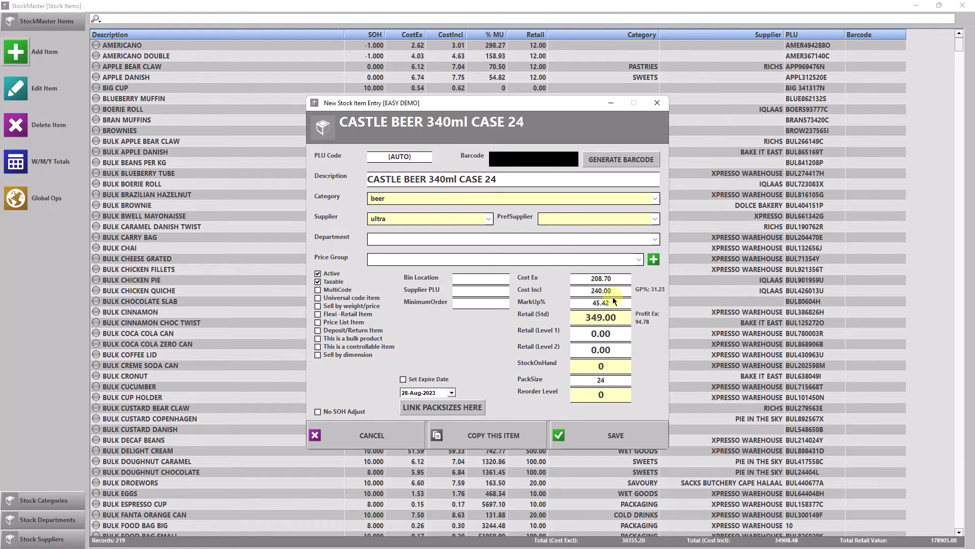
# - Mark the case as a bulk product, save it and agree to create linked items
pyautogui.click(605, 379)
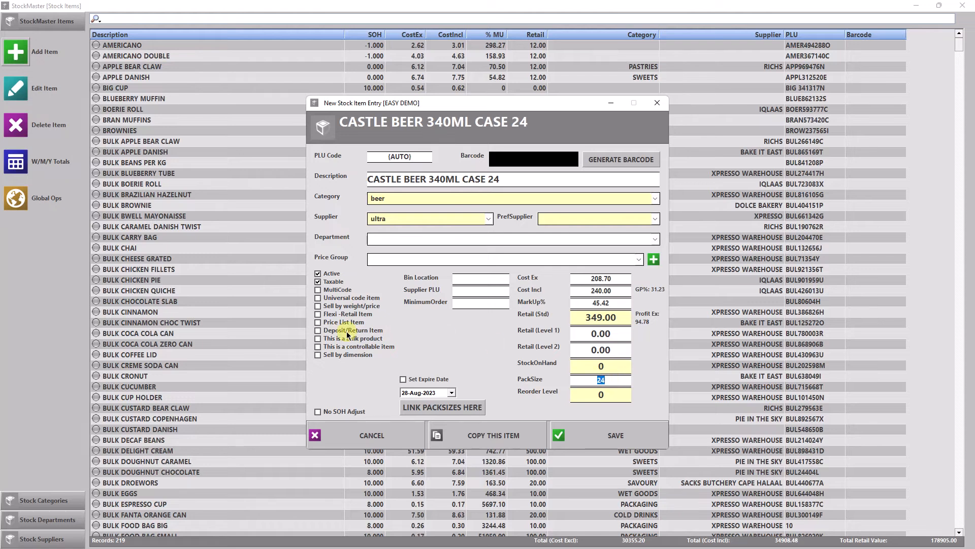
pyautogui.click(320, 338)
pyautogui.click(616, 435)
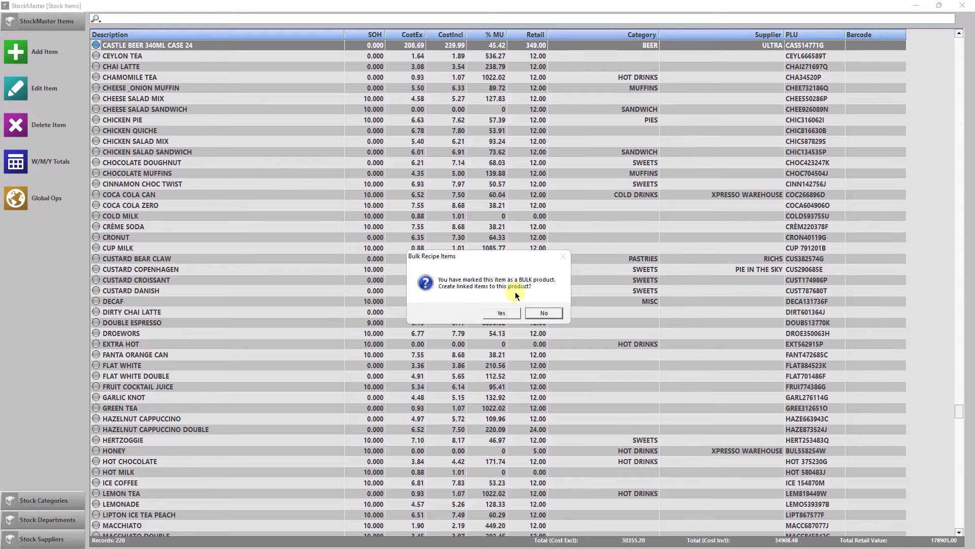
pyautogui.click(492, 314)
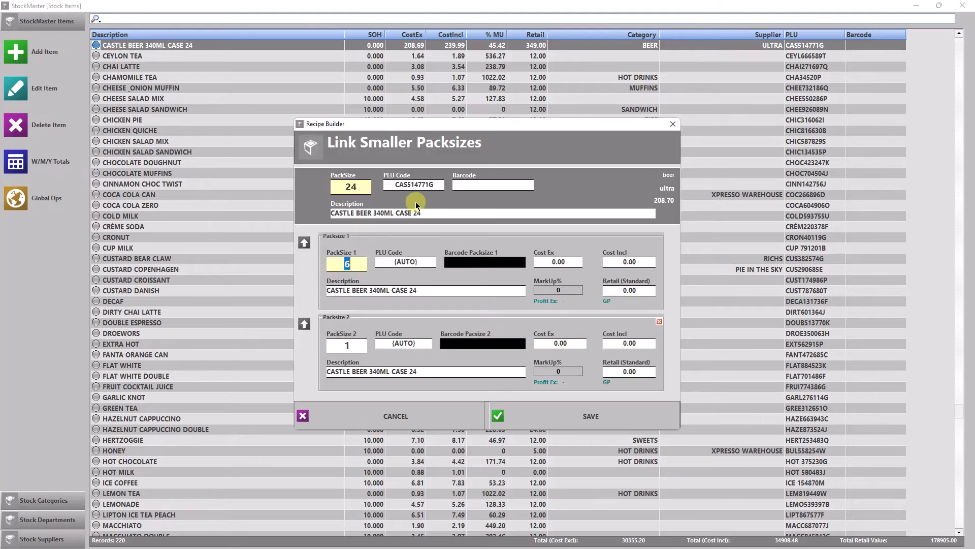
# - Change the description of Packsize 1 to "CASTLE BEER 340ML 6 PACK"
pyautogui.moveTo(383, 130); pyautogui.dragTo(386, 110)
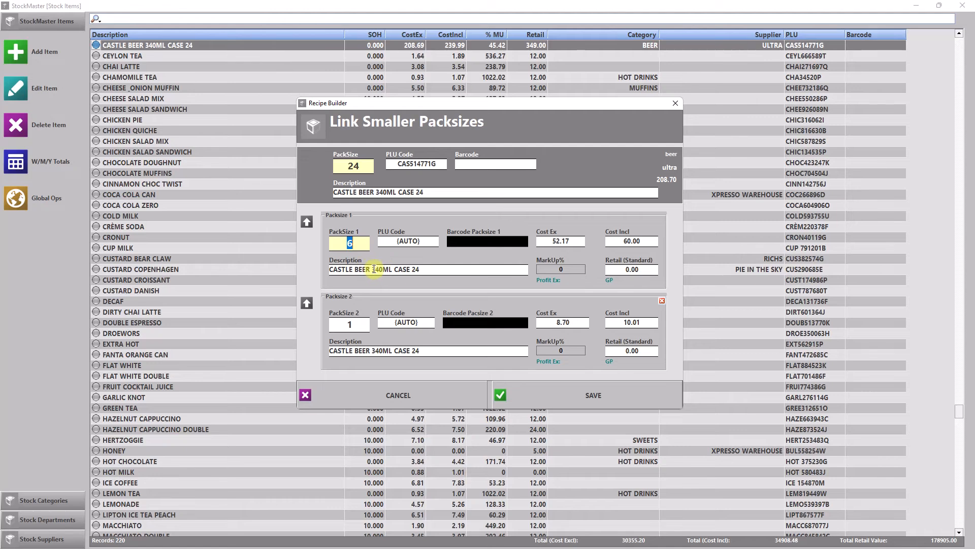
pyautogui.click(420, 269)
pyautogui.press('BackSpace')
pyautogui.press('BackSpace')
pyautogui.press('BackSpace')
pyautogui.press('BackSpace')
pyautogui.press('BackSpace')
pyautogui.press('BackSpace')
pyautogui.press('BackSpace')
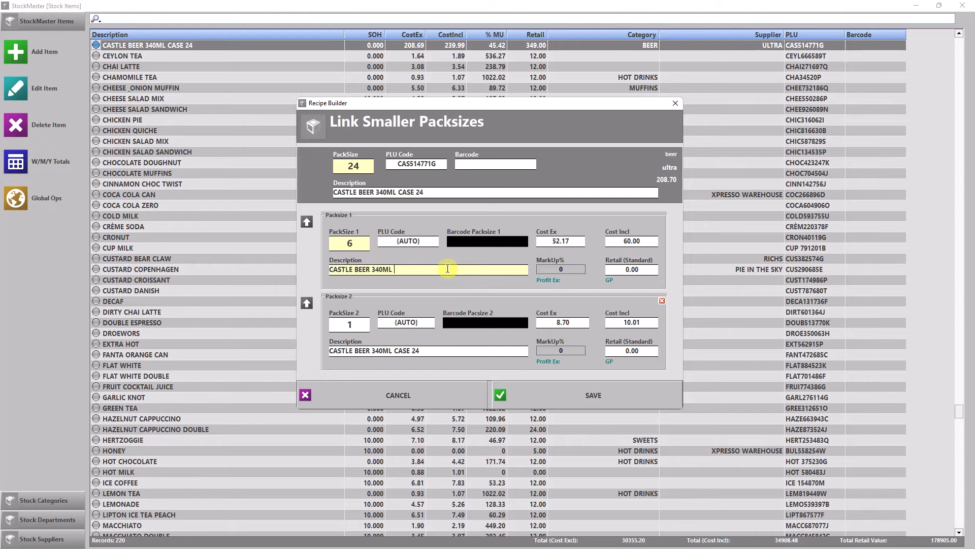
pyautogui.write('6 pack')
# - Change the description of Packsize 2 to "CASTLE BEER 340ML SINGLE"
pyautogui.click(426, 353)
pyautogui.moveTo(427, 352); pyautogui.dragTo(396, 358)
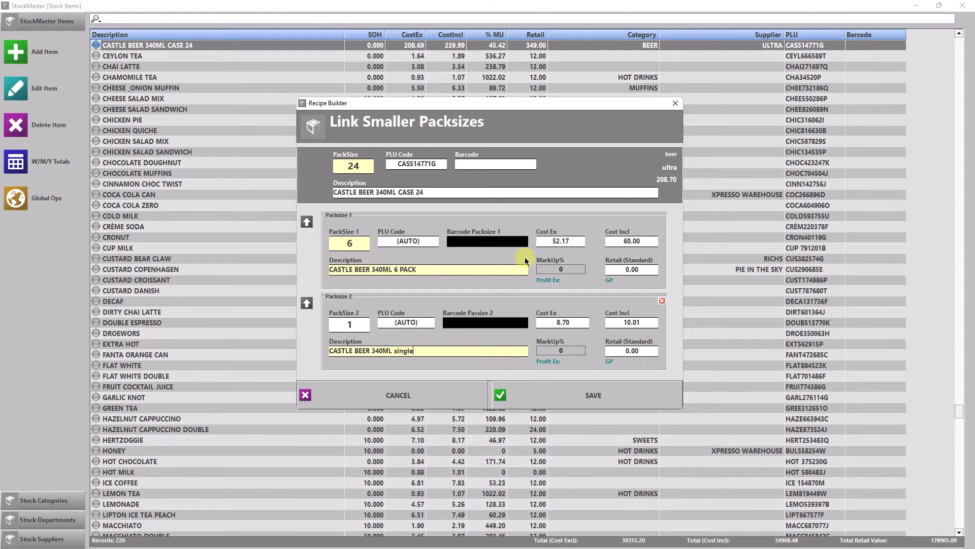
pyautogui.click(482, 240)
# - Set the standard retail price to 99 for the 6 pack and 20 for the single
pyautogui.click(635, 269)
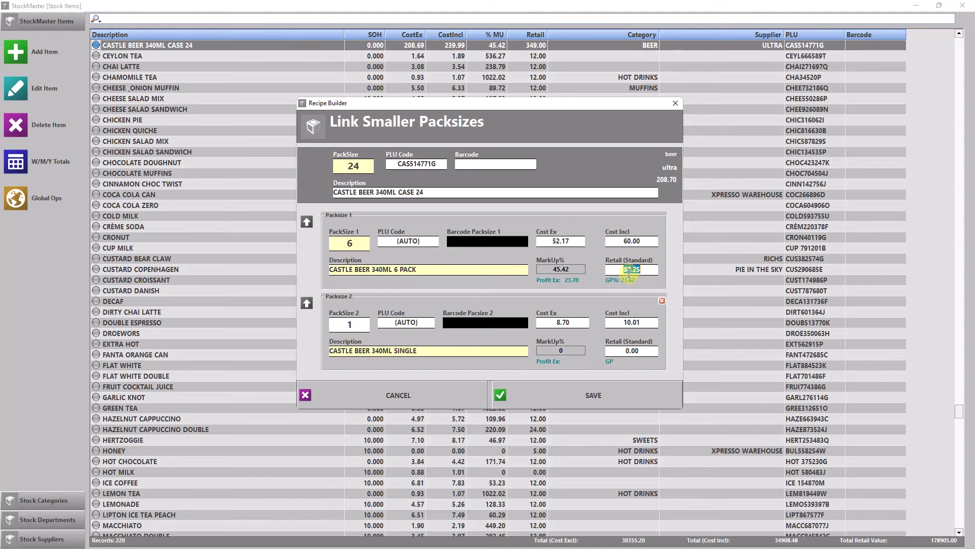
pyautogui.write('99')
pyautogui.click(645, 350)
pyautogui.write('20')
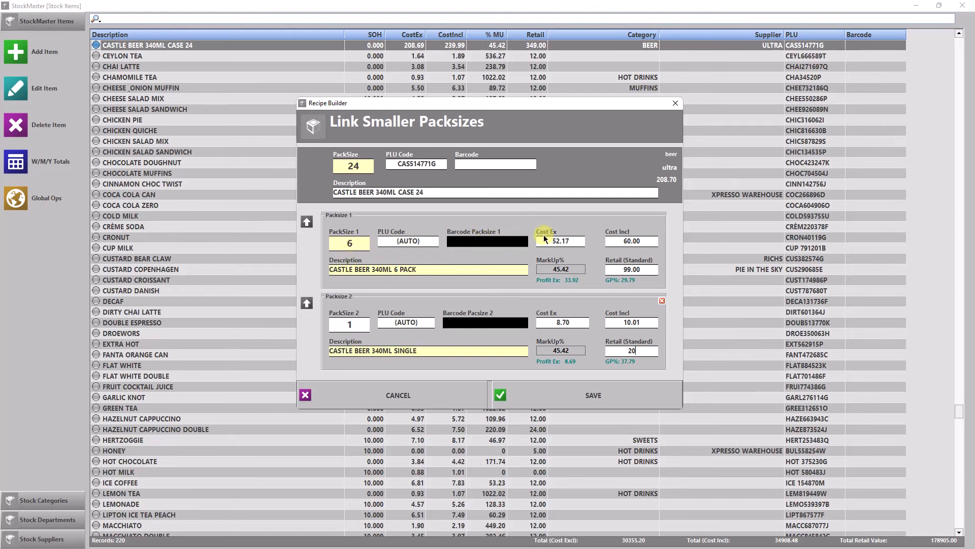
pyautogui.click(645, 269)
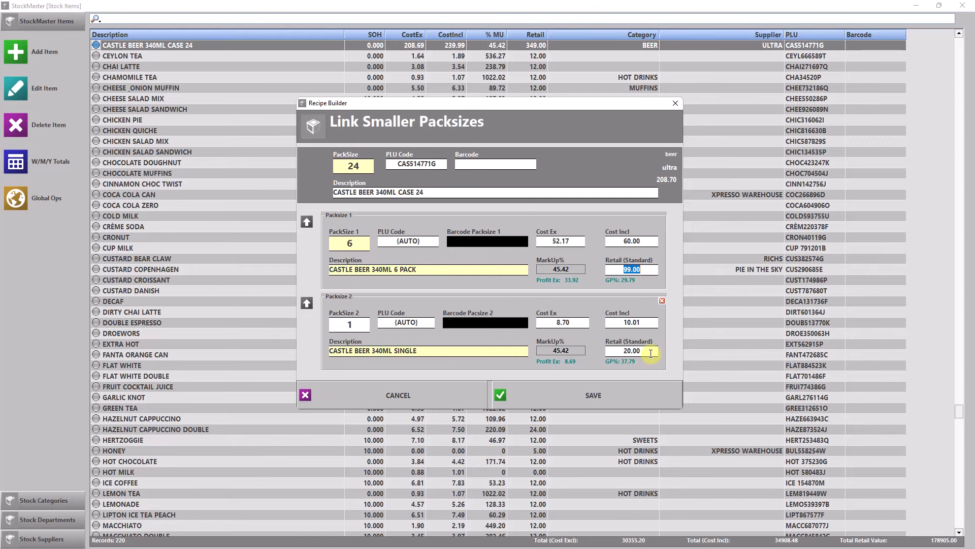
# - Save the linked pack sizes, accept their empty barcodes and decline adding another item
pyautogui.click(616, 393)
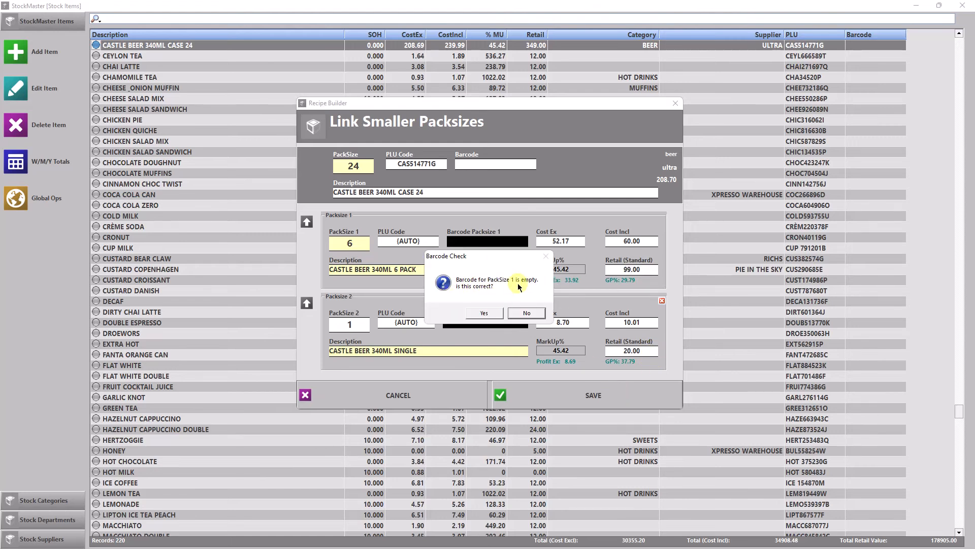
pyautogui.click(485, 313)
pyautogui.click(489, 313)
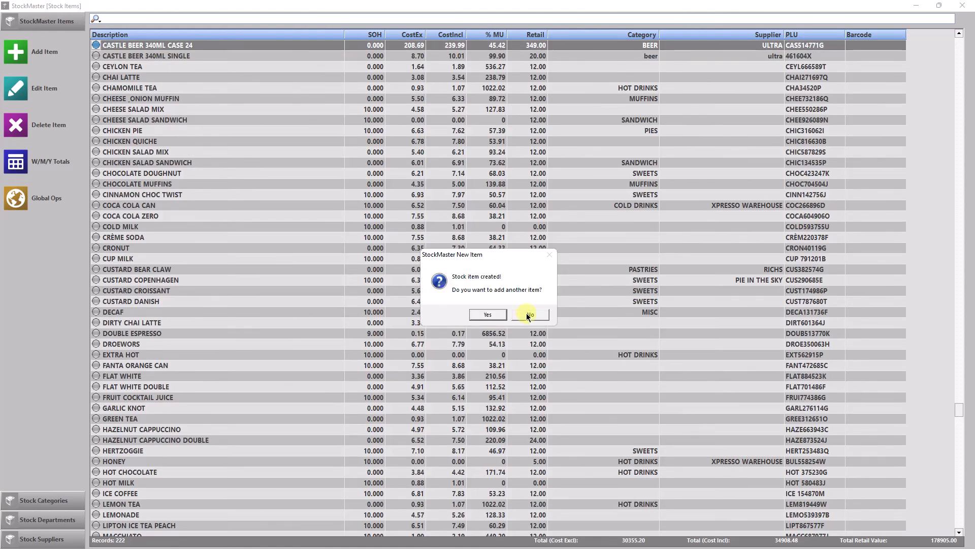
pyautogui.click(528, 314)
# - Review the 6 pack, case and single Castle Beer entries in the stock list
pyautogui.scroll(1, 237, 209)
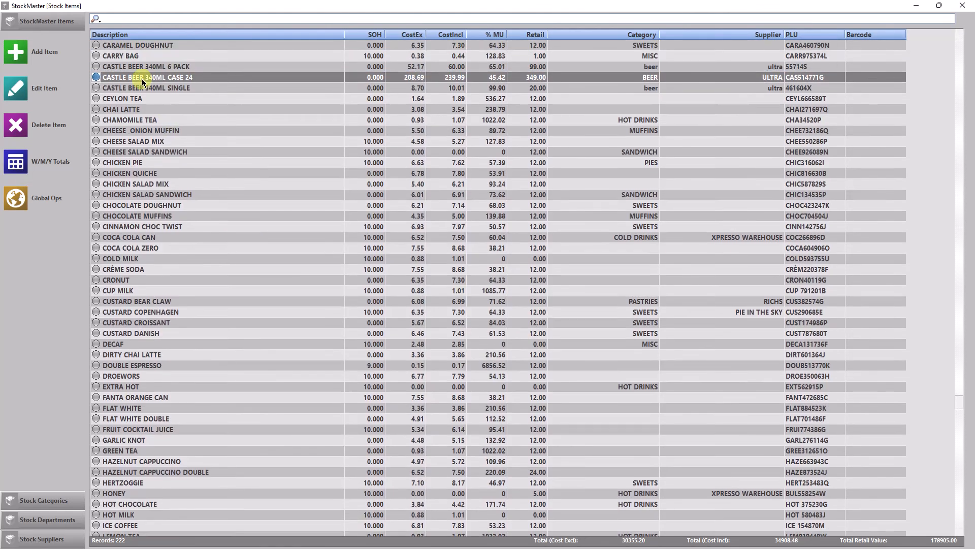
pyautogui.moveTo(150, 71); pyautogui.dragTo(153, 88)
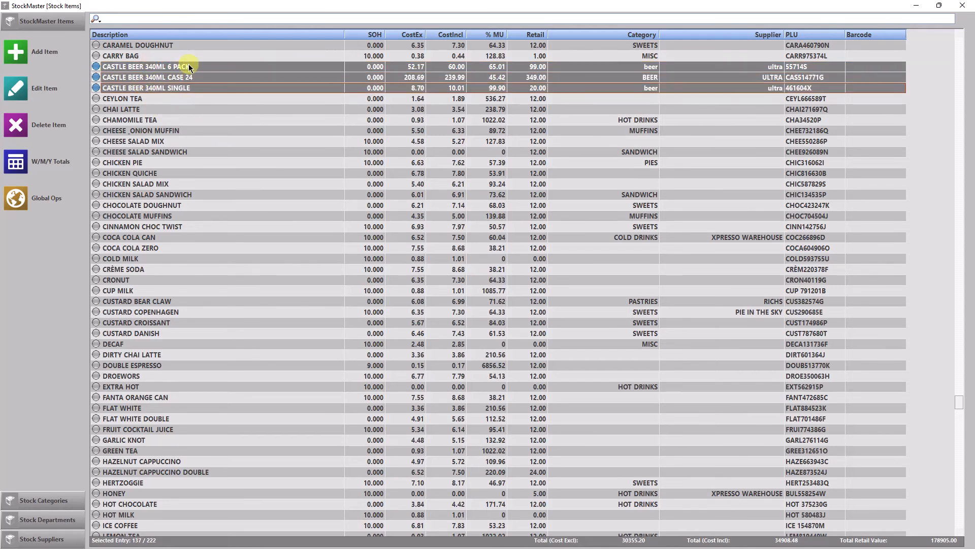
pyautogui.click(184, 81)
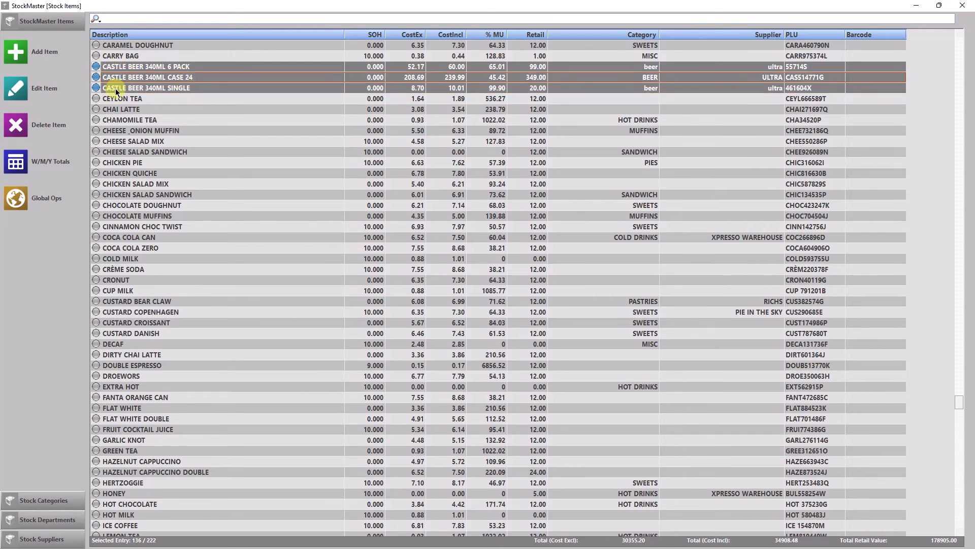
pyautogui.click(149, 100)
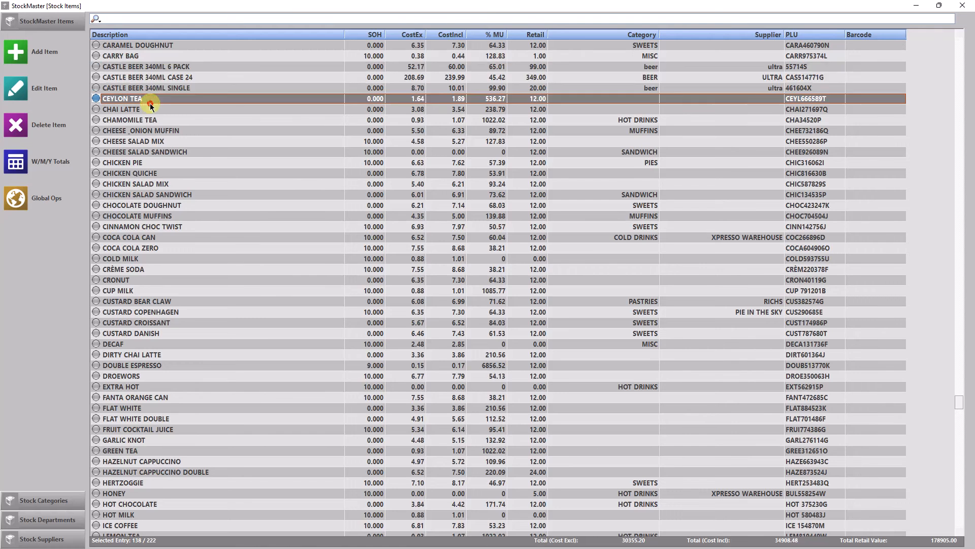
# - Check the 6 pack's recipe and the single's product profile, closing both entries without saving
pyautogui.doubleClick(184, 69)
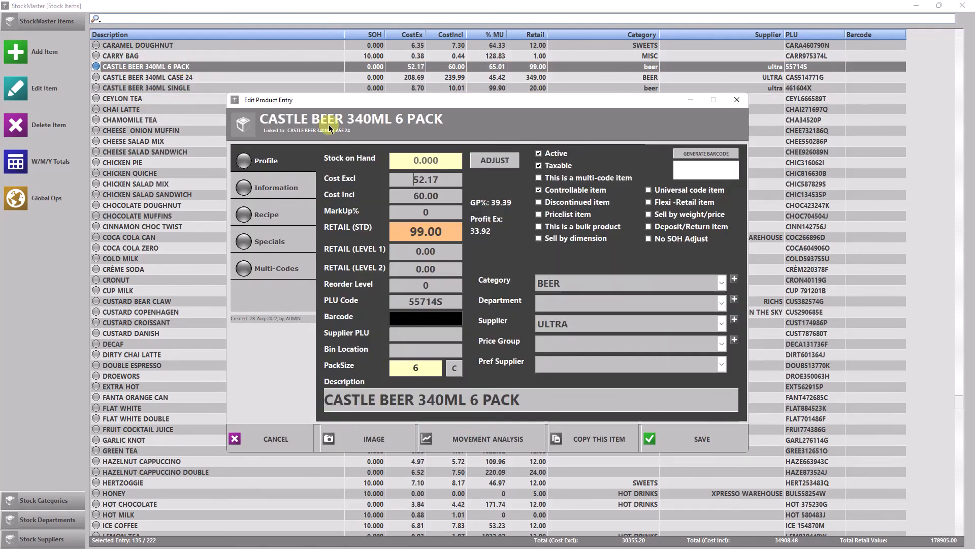
pyautogui.click(277, 216)
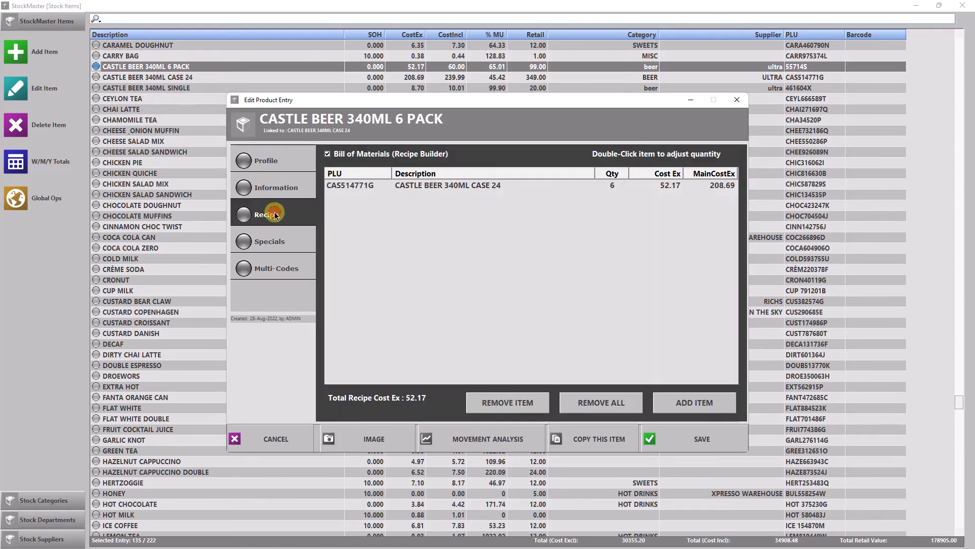
pyautogui.click(358, 186)
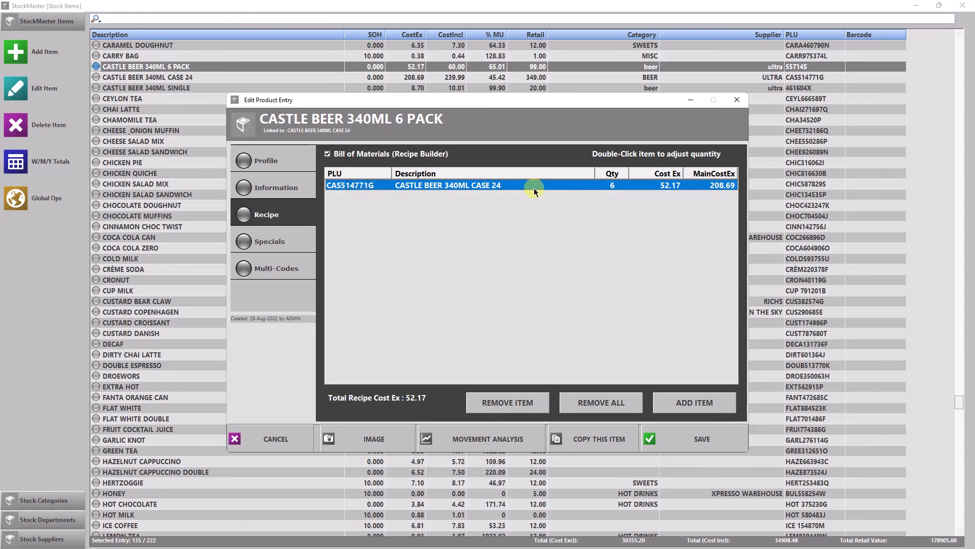
pyautogui.click(288, 433)
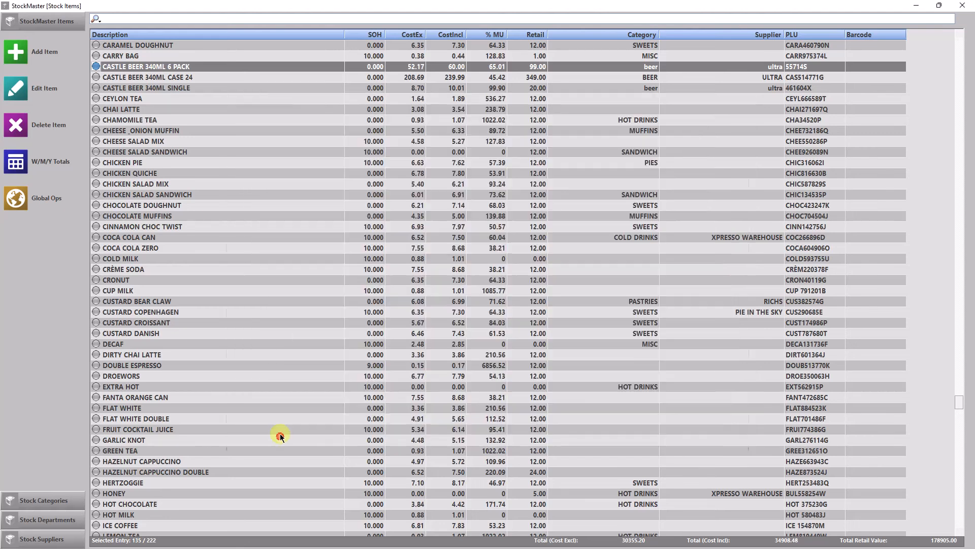
pyautogui.doubleClick(162, 89)
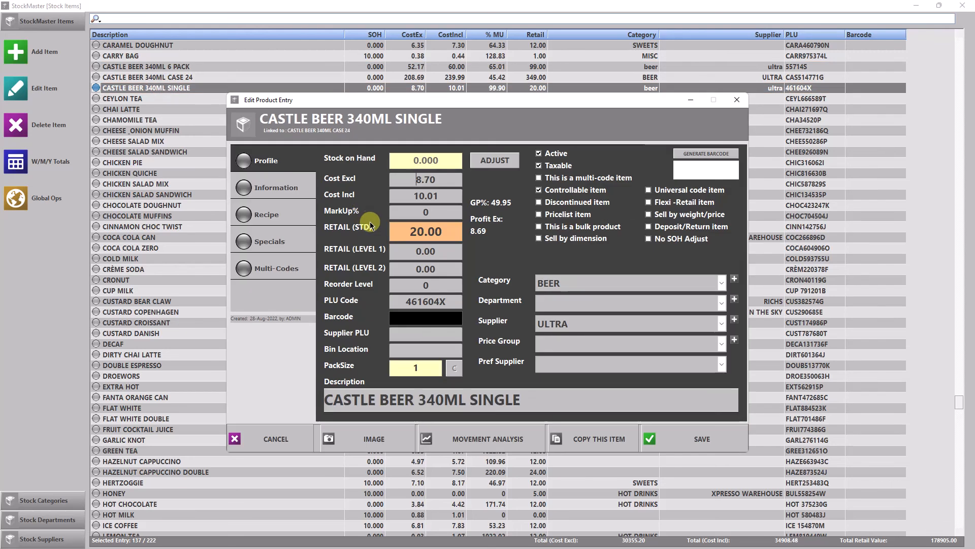
pyautogui.click(283, 438)
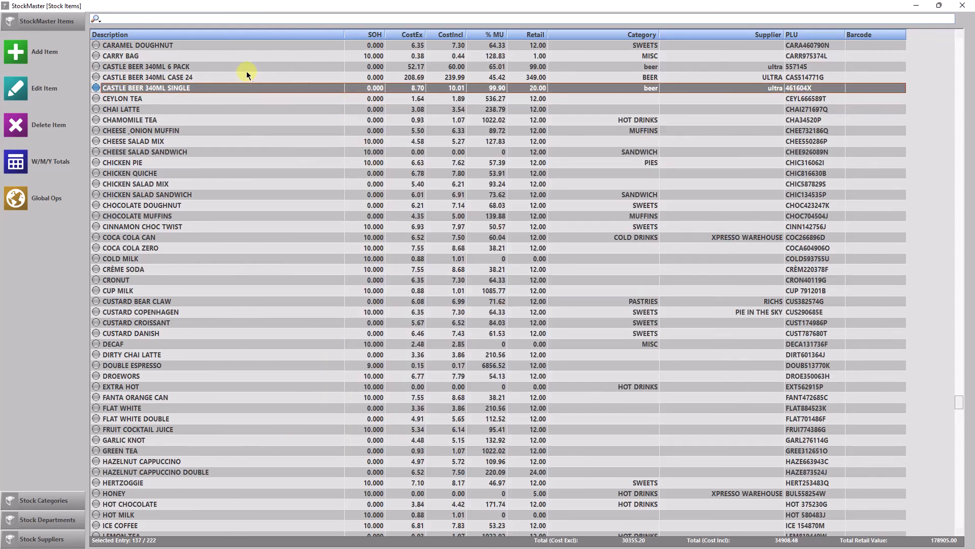
# - Set the stock on hand of the Castle Beer 340ml case of 24 to 1 and save the entry
pyautogui.doubleClick(185, 77)
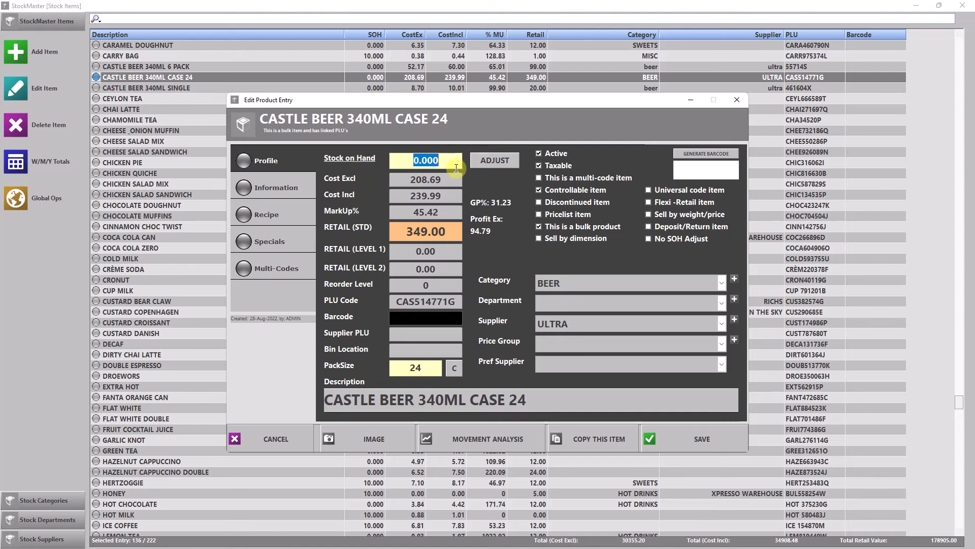
pyautogui.write('1')
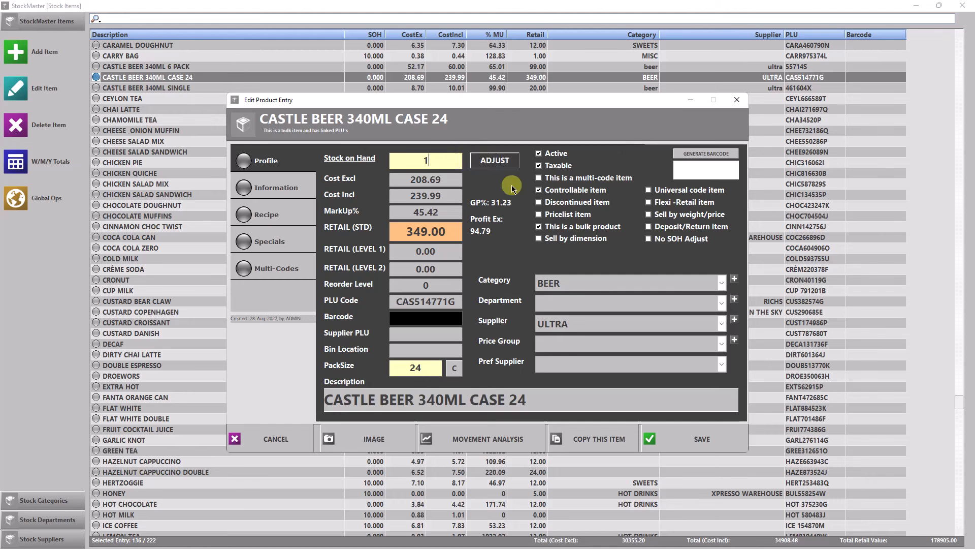
pyautogui.click(701, 438)
pyautogui.scroll(2, 124, 73)
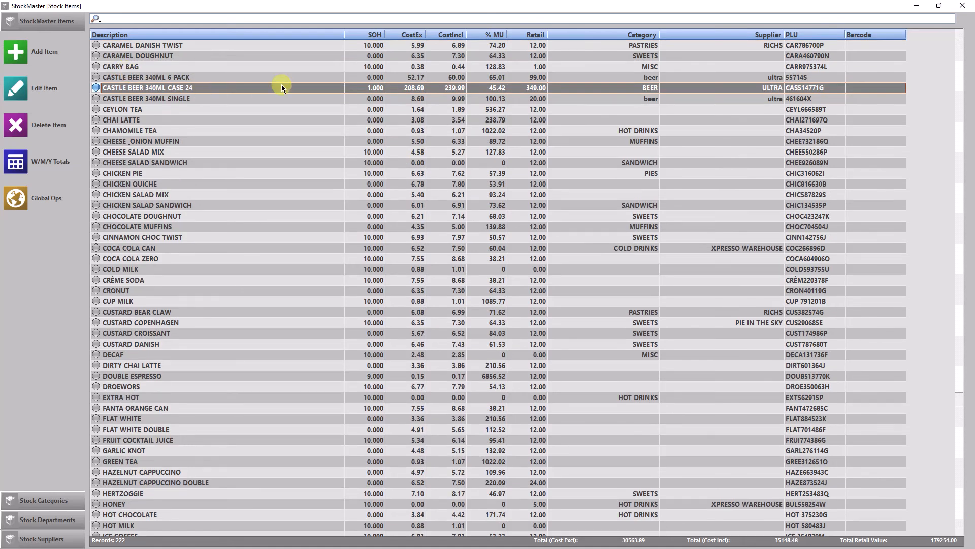
# - Check the stock on hand of the Castle Beer single and 6 pack, and close the stock list
pyautogui.click(365, 98)
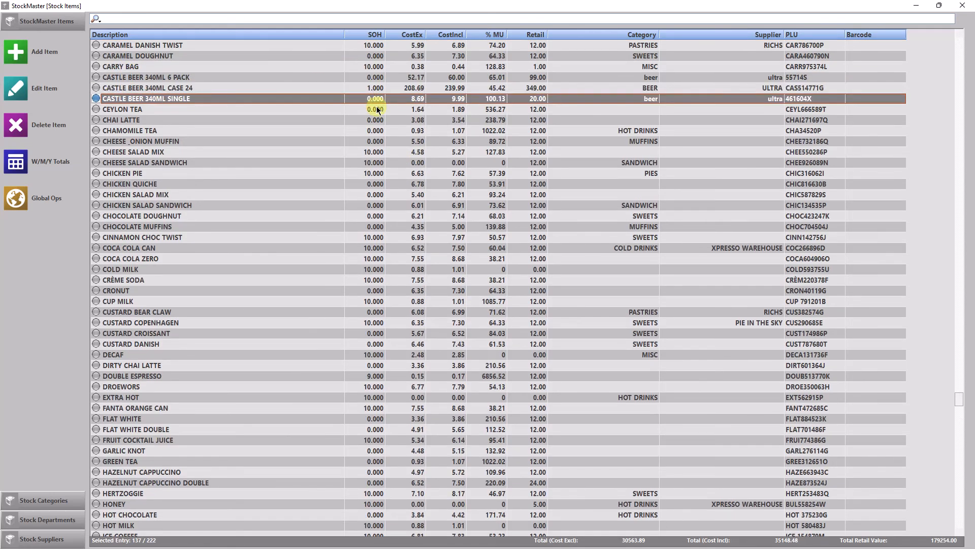
pyautogui.click(368, 78)
pyautogui.click(454, 203)
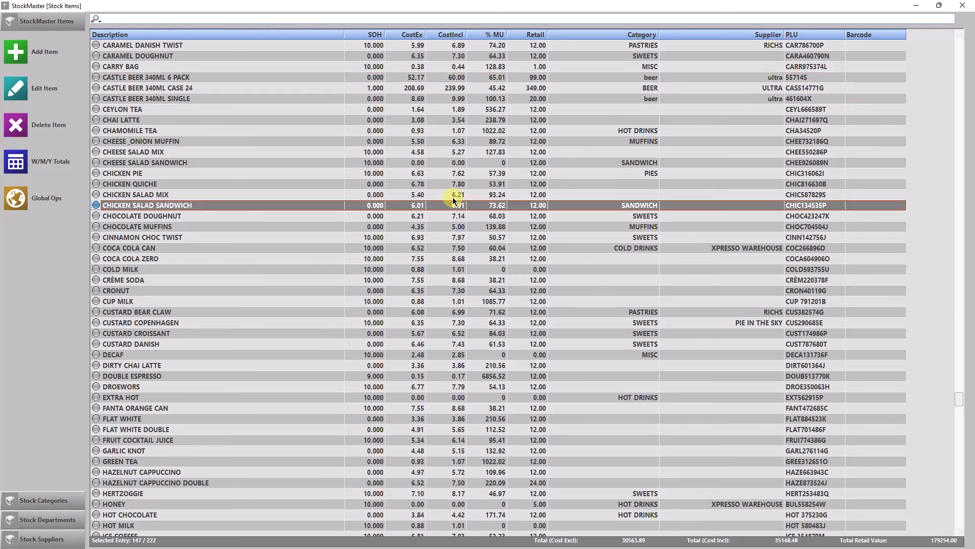
pyautogui.press('Escape')
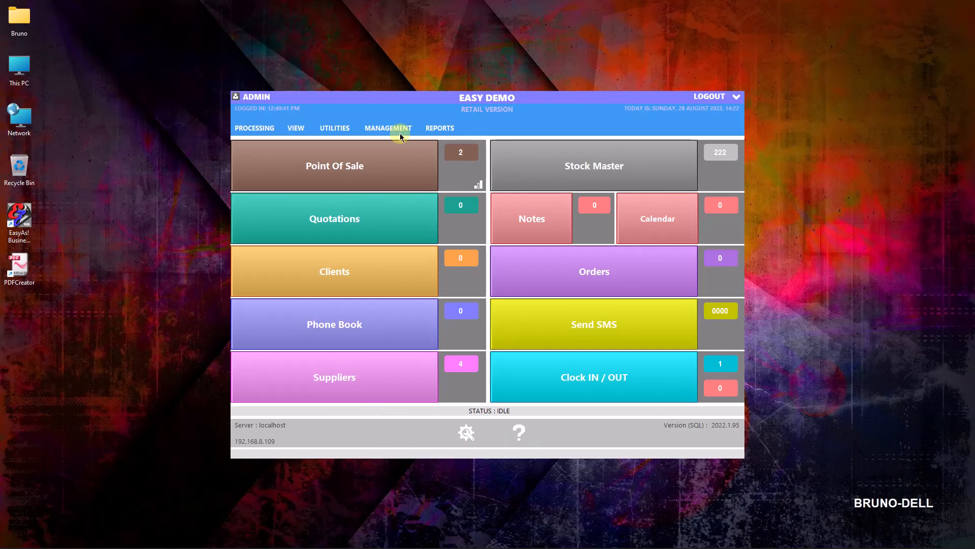
# - Start a cash sale in Point Of Sale and add 2 of the Castle Beer 340ml 6 Pack
pyautogui.click(304, 171)
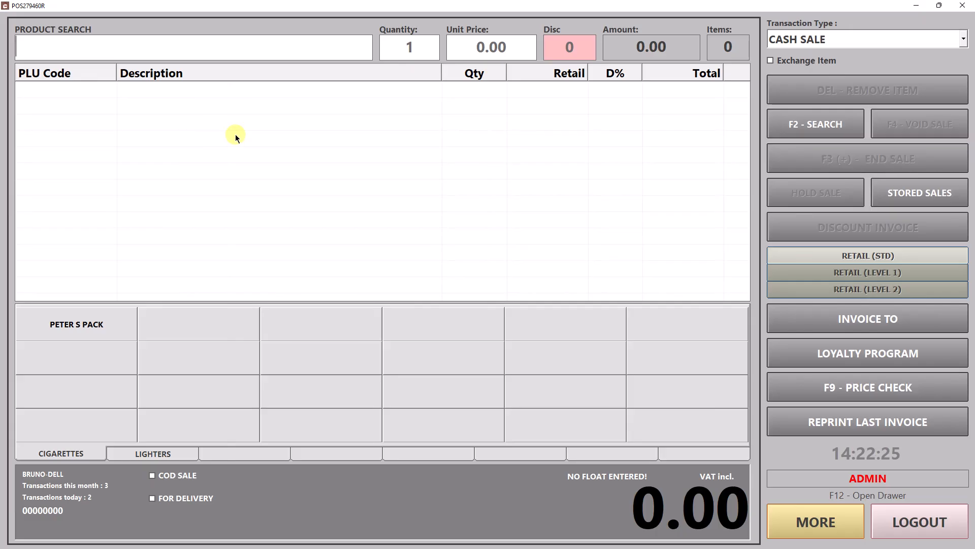
pyautogui.write('cast')
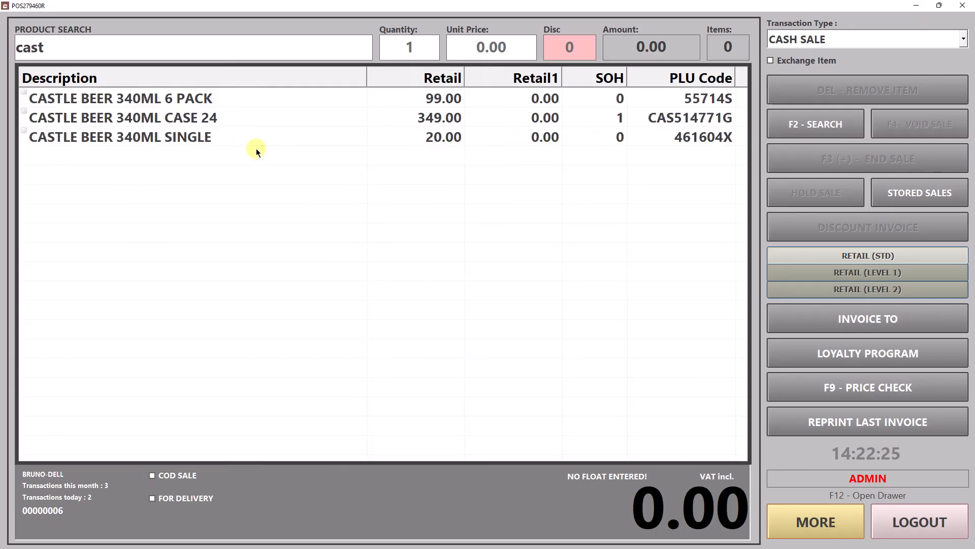
pyautogui.doubleClick(198, 99)
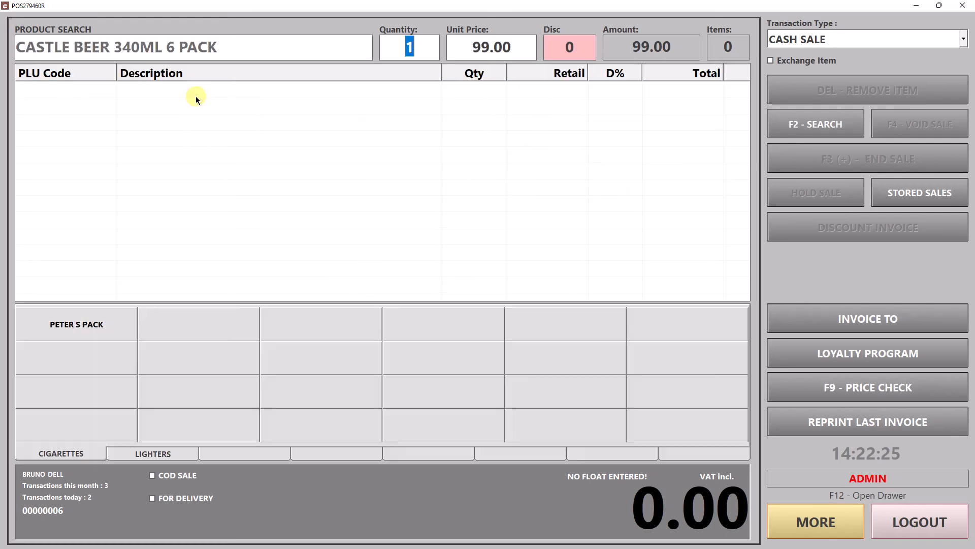
pyautogui.write('2')
pyautogui.press('Return')
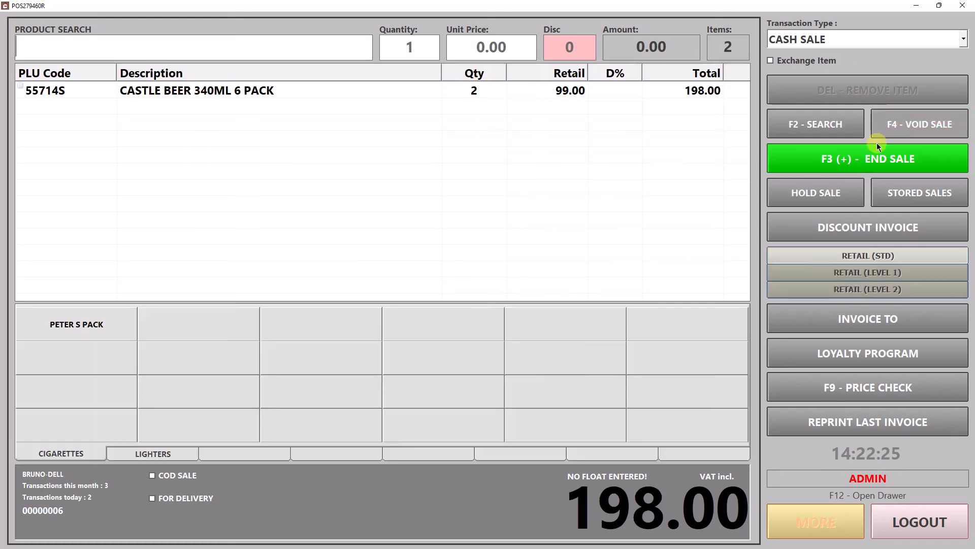
# - End the sale with full cash payment and log out of the point of sale
pyautogui.click(859, 157)
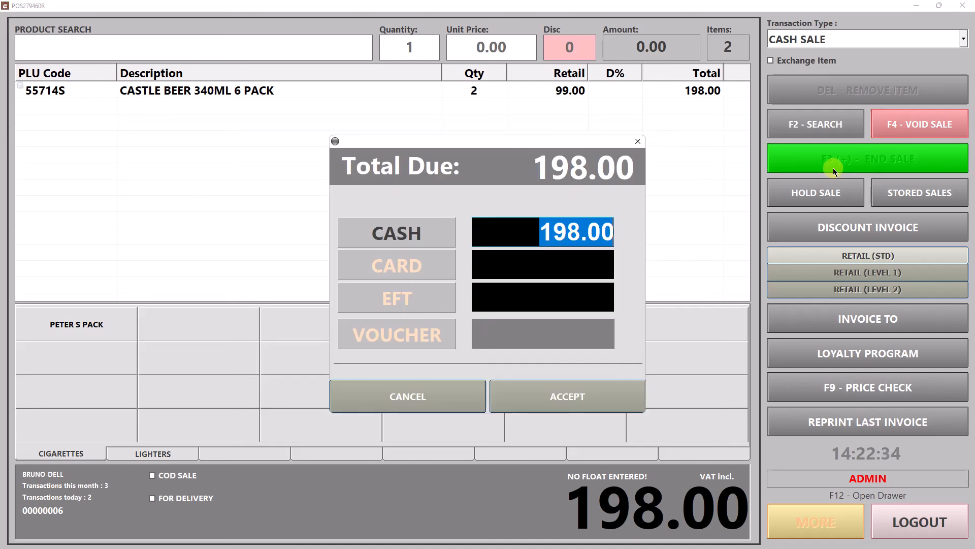
pyautogui.click(557, 394)
pyautogui.click(559, 340)
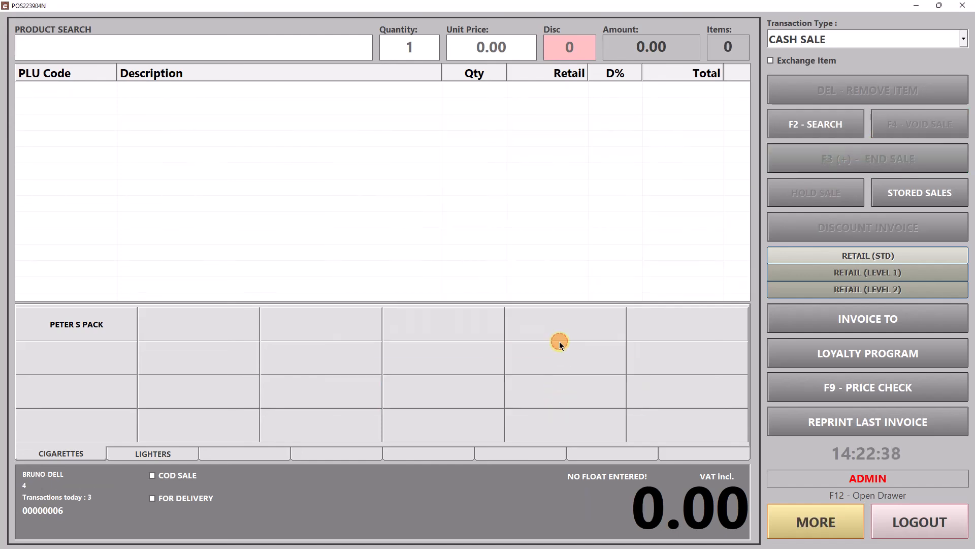
pyautogui.click(954, 523)
# - Open Stock Master and filter the stock items by "castle" to find the case entry
pyautogui.click(582, 152)
pyautogui.write('castle')
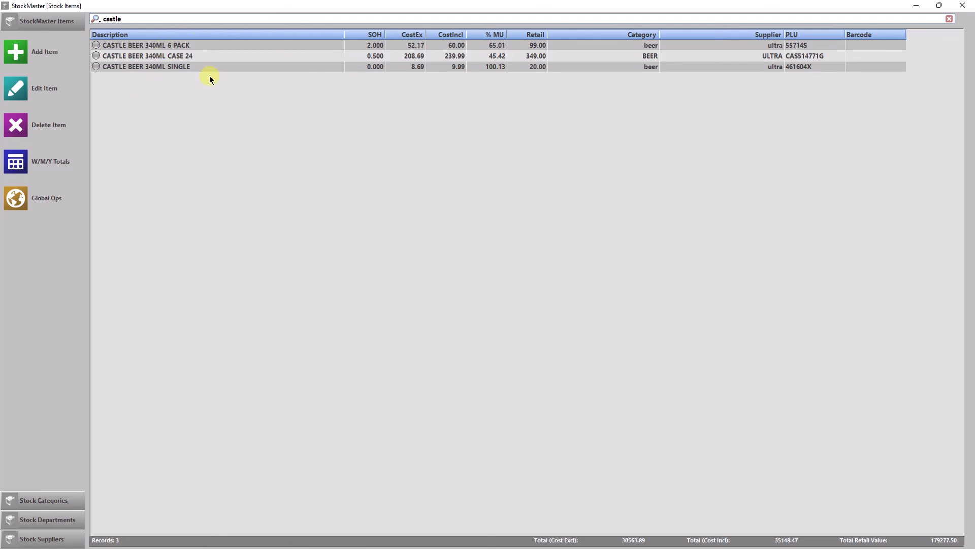
pyautogui.click(174, 61)
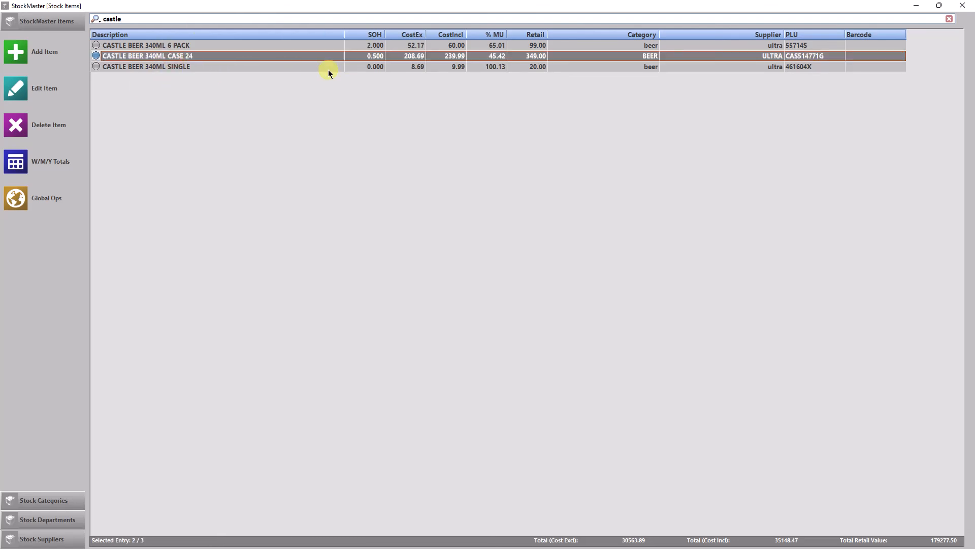
# - Check the case's breakdown of whole and partial units on hand, closing its product entry without saving
pyautogui.doubleClick(356, 56)
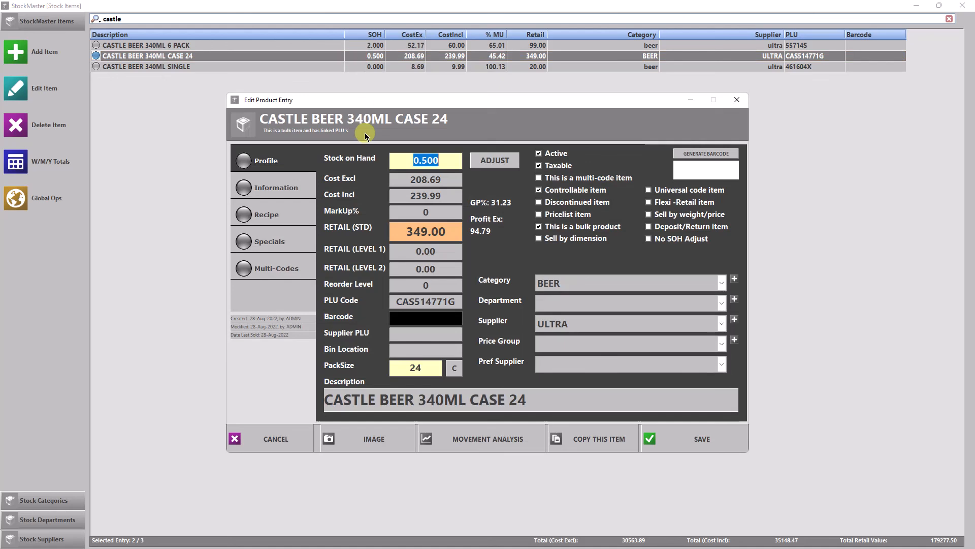
pyautogui.click(352, 160)
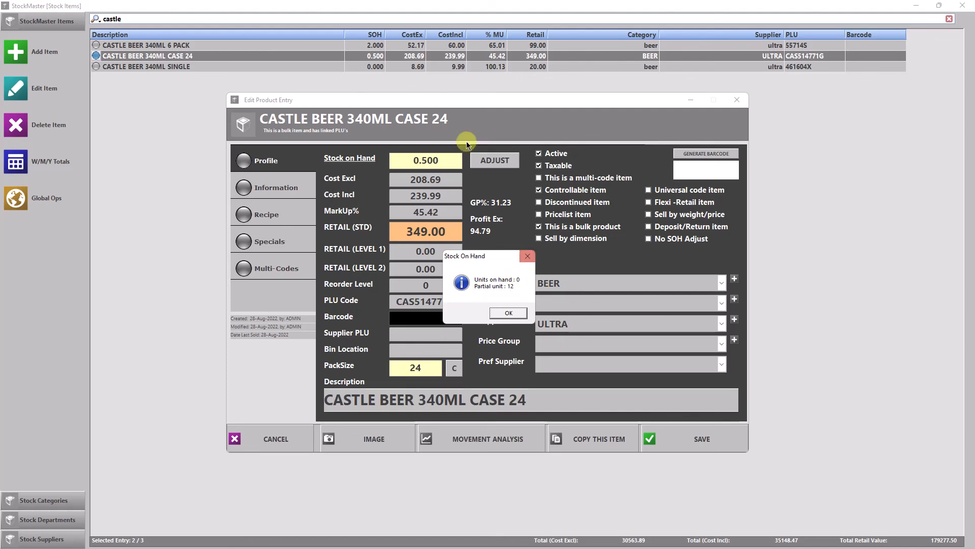
pyautogui.click(527, 256)
pyautogui.click(736, 100)
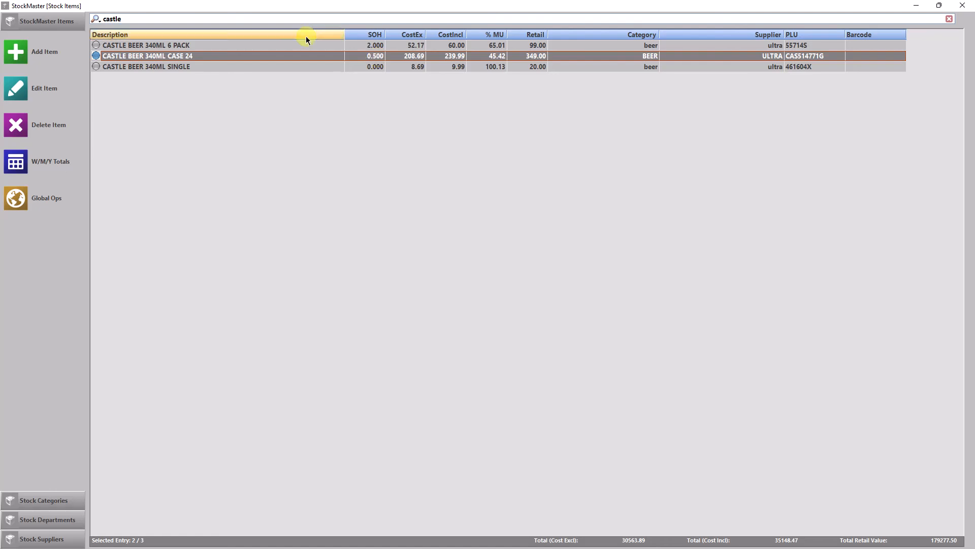
# - Compare the stock on hand of the 6 pack, case and single Castle Beer entries, and close the stock list
pyautogui.click(176, 45)
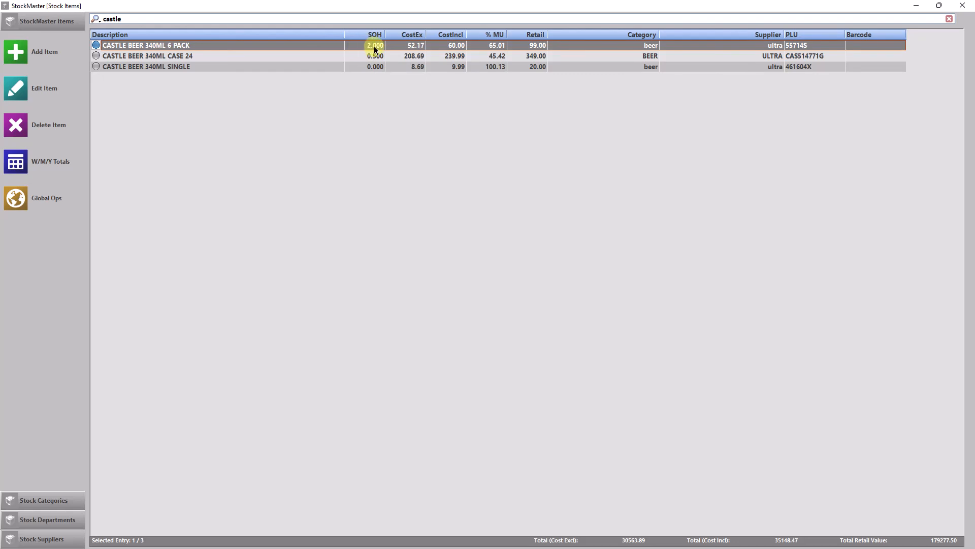
pyautogui.click(367, 65)
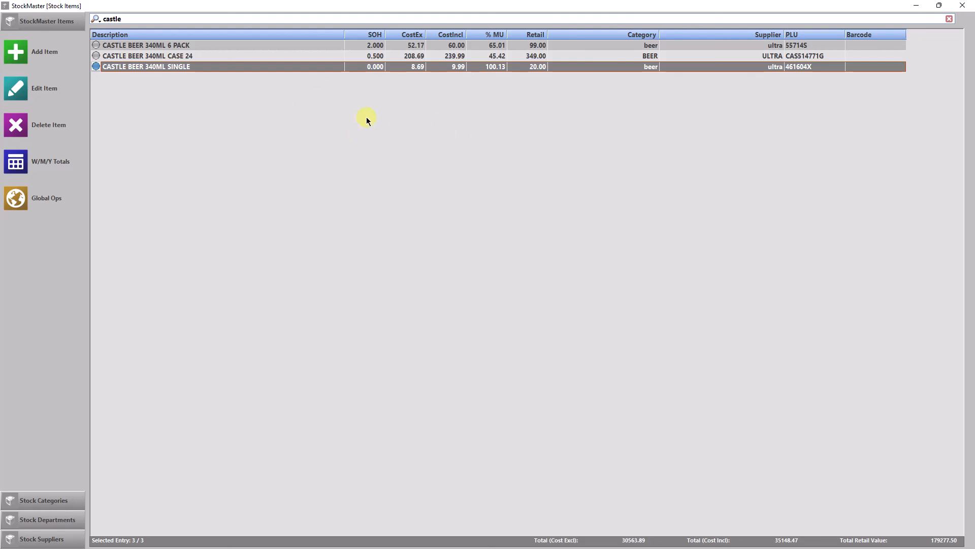
pyautogui.click(374, 46)
pyautogui.click(383, 56)
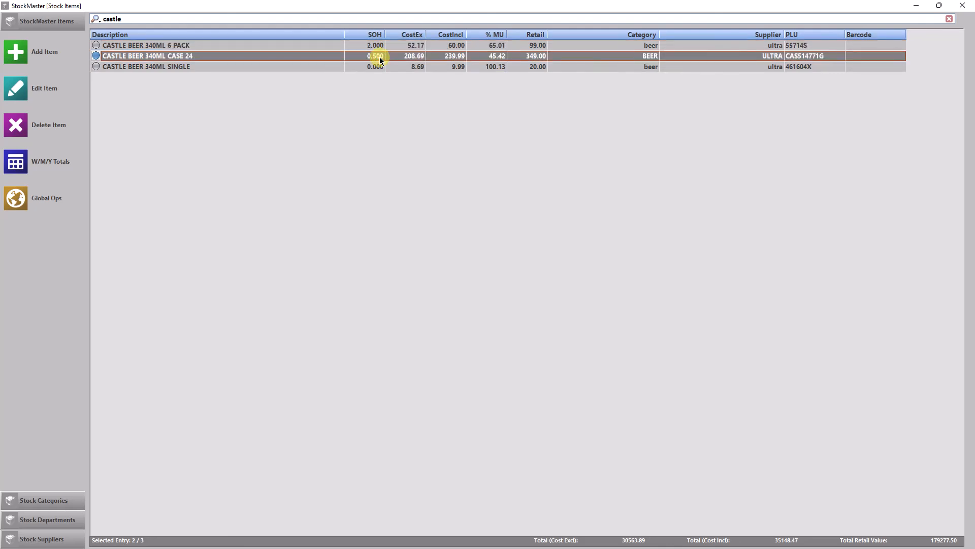
pyautogui.click(374, 46)
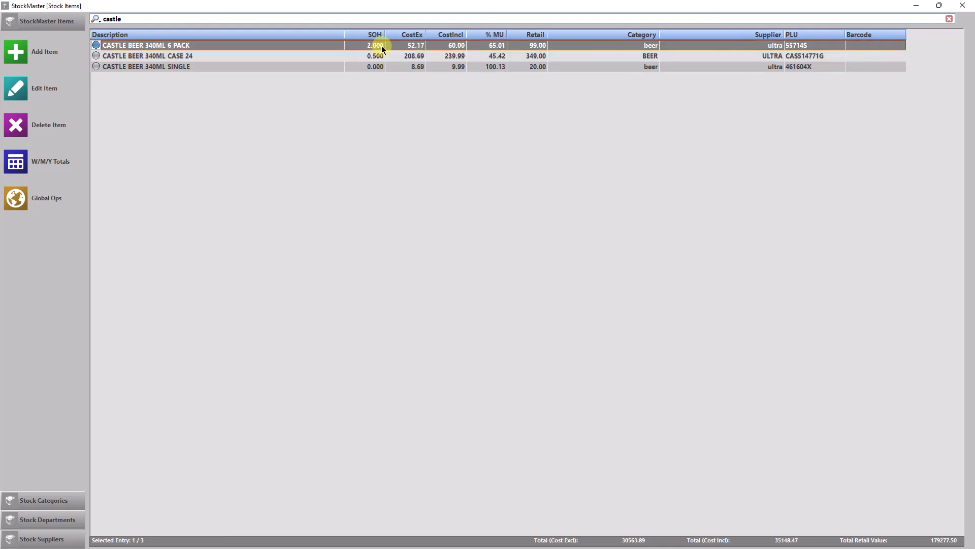
pyautogui.click(371, 57)
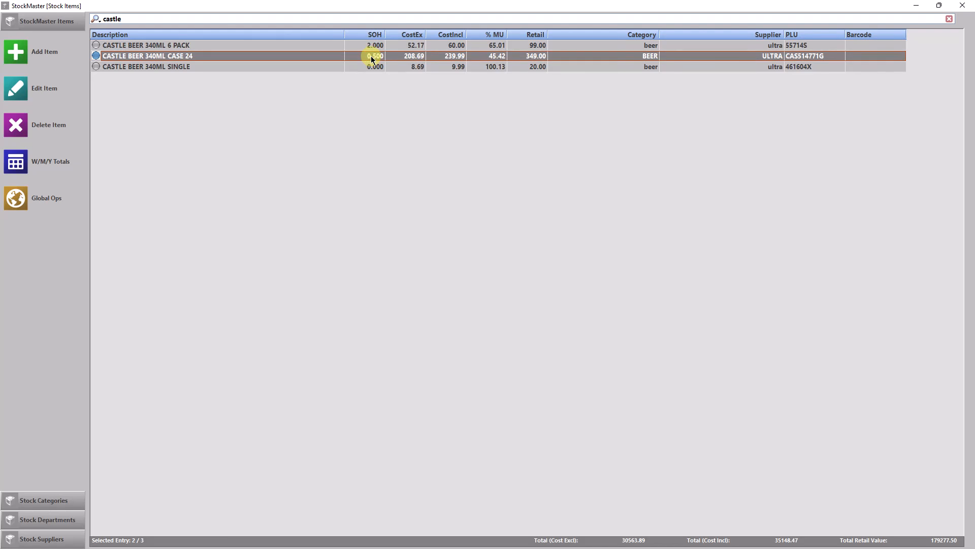
pyautogui.click(188, 68)
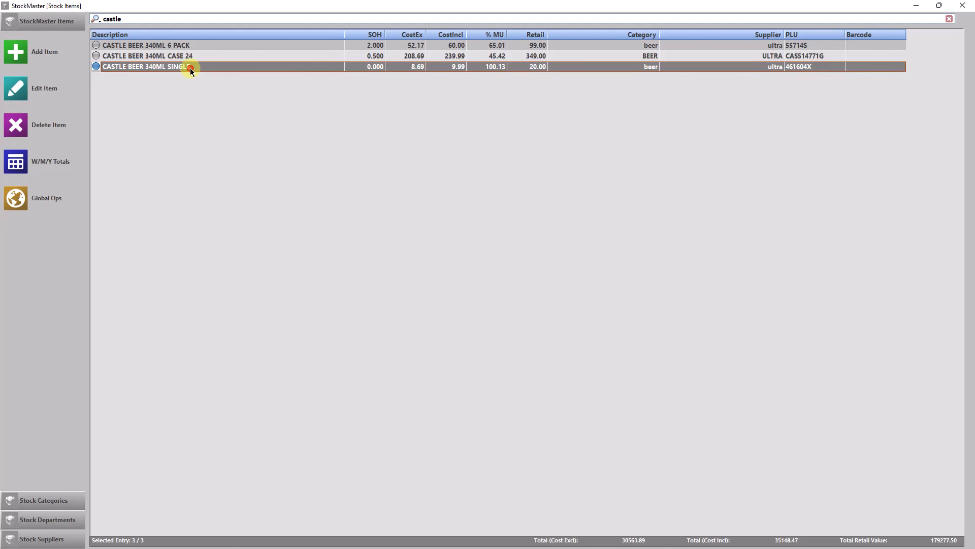
pyautogui.click(962, 6)
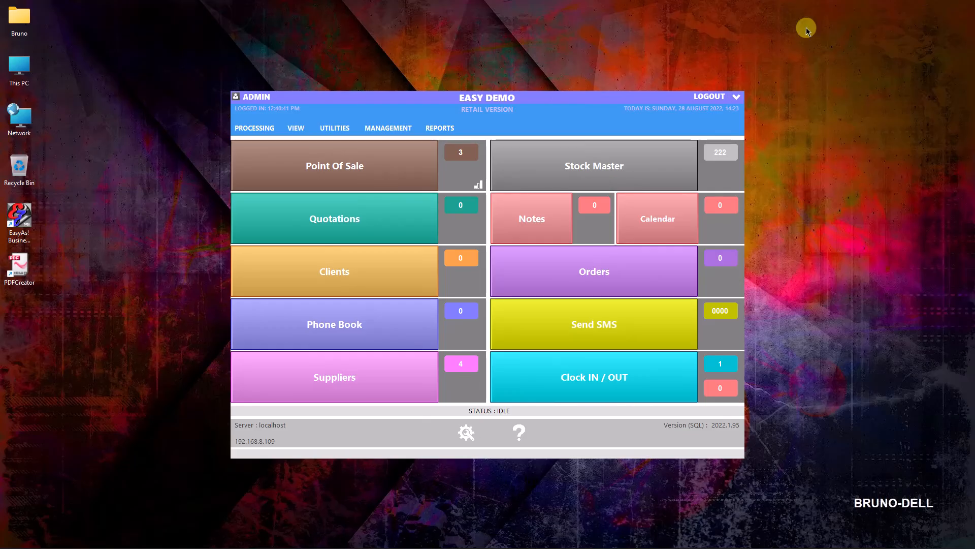